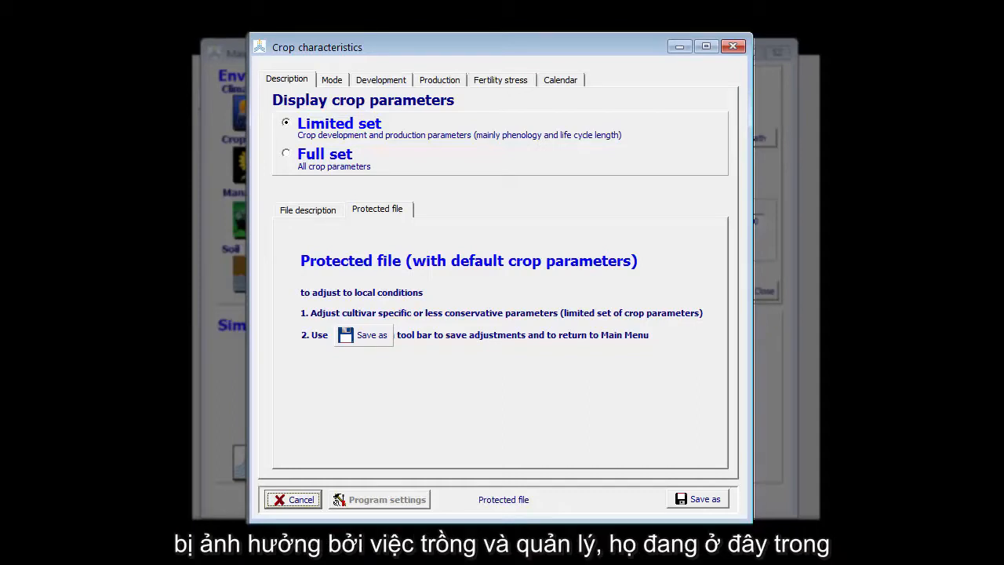
- Set the crop's planting method to Transplanting with a transplanted seedling canopy size of 20 cm2/plant
left_click(386, 86)
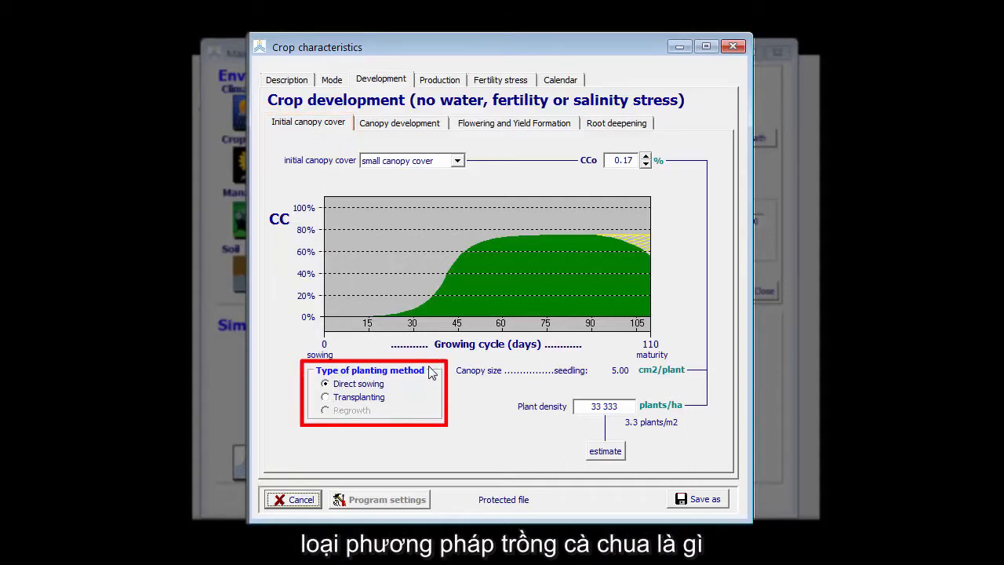
left_click(377, 402)
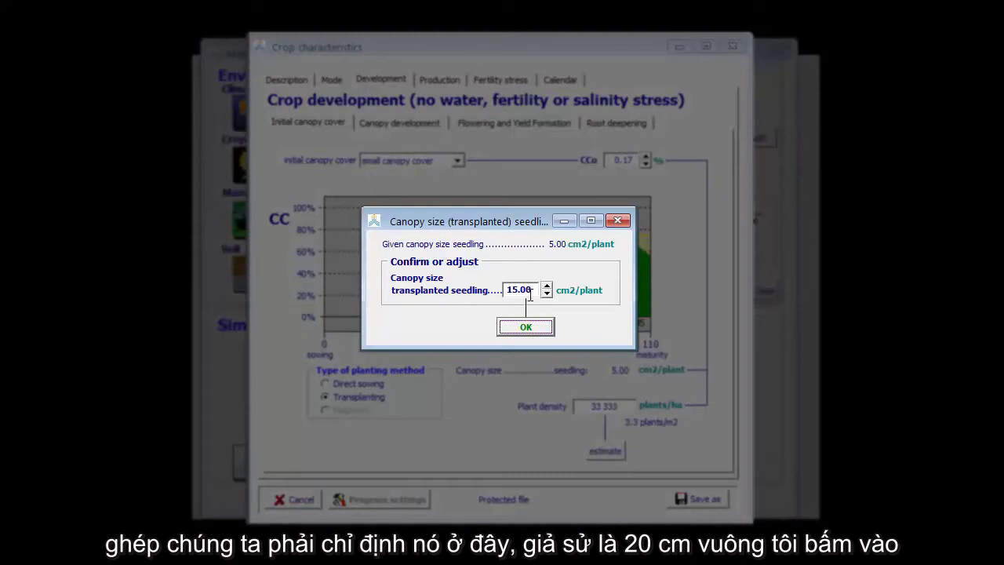
double_click(536, 288)
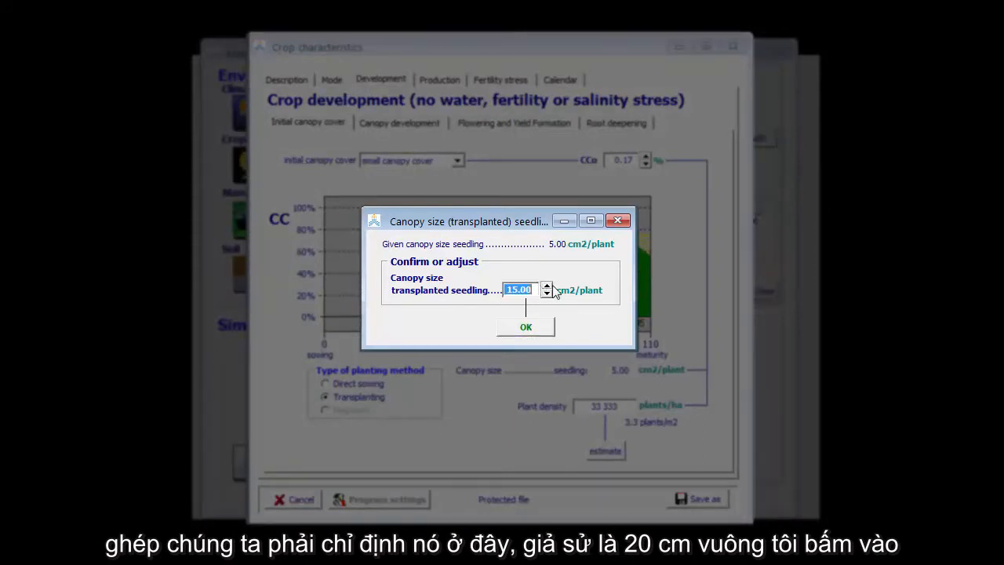
type("20")
key("Tab")
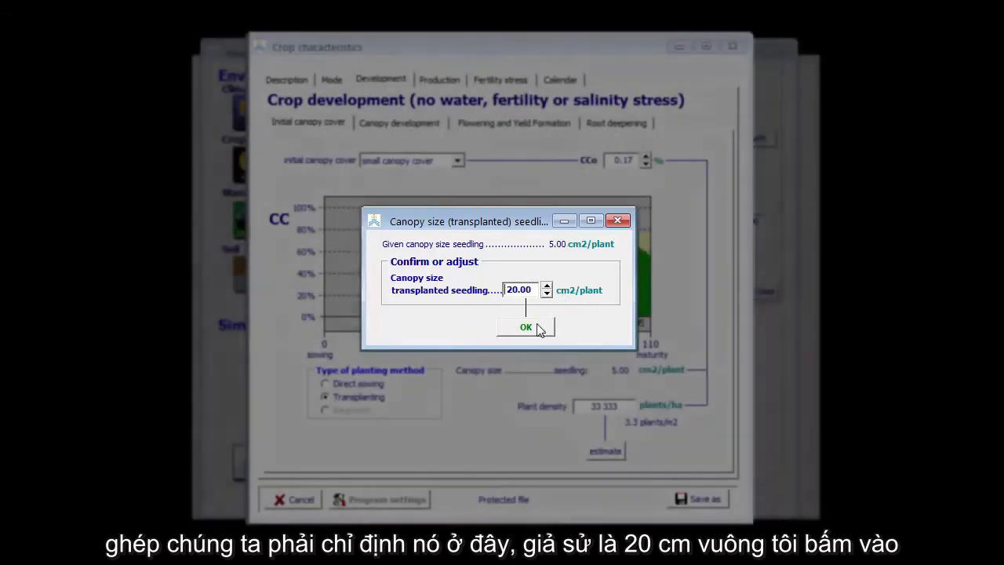
left_click(539, 328)
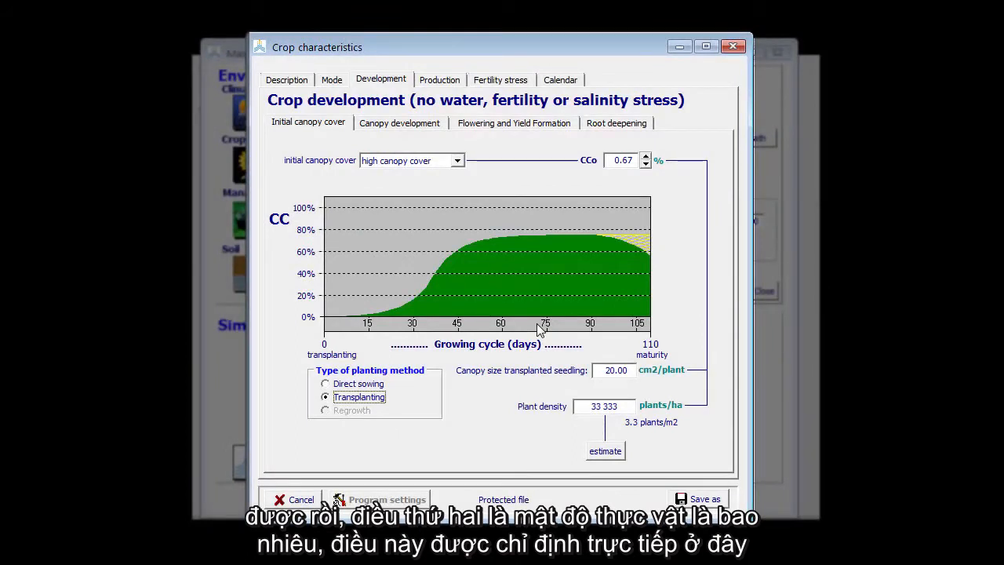
- Set the plant density to 10 000 plants/ha and review the available initial canopy cover classes
left_click(594, 406)
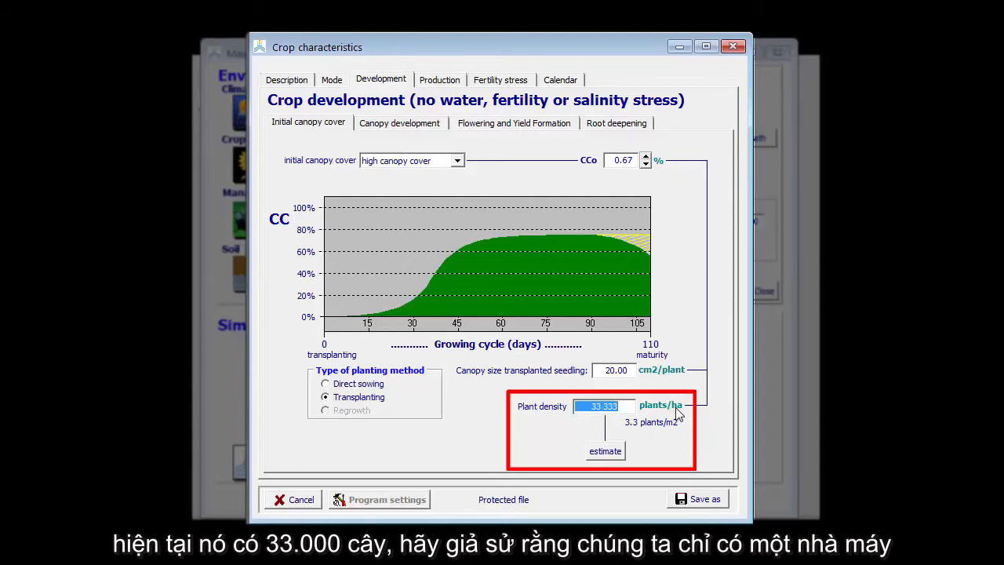
type("1")
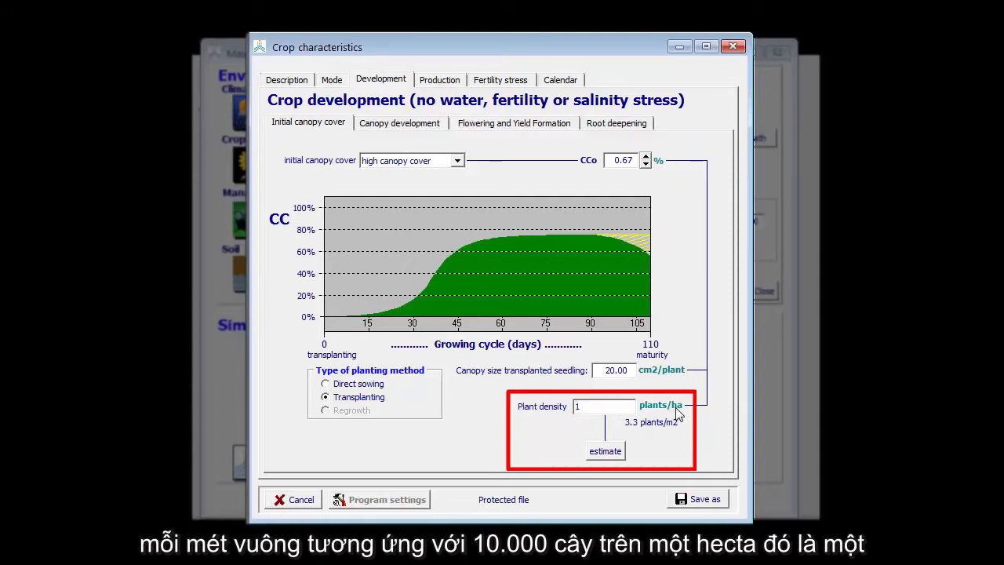
type("0000")
key("Return")
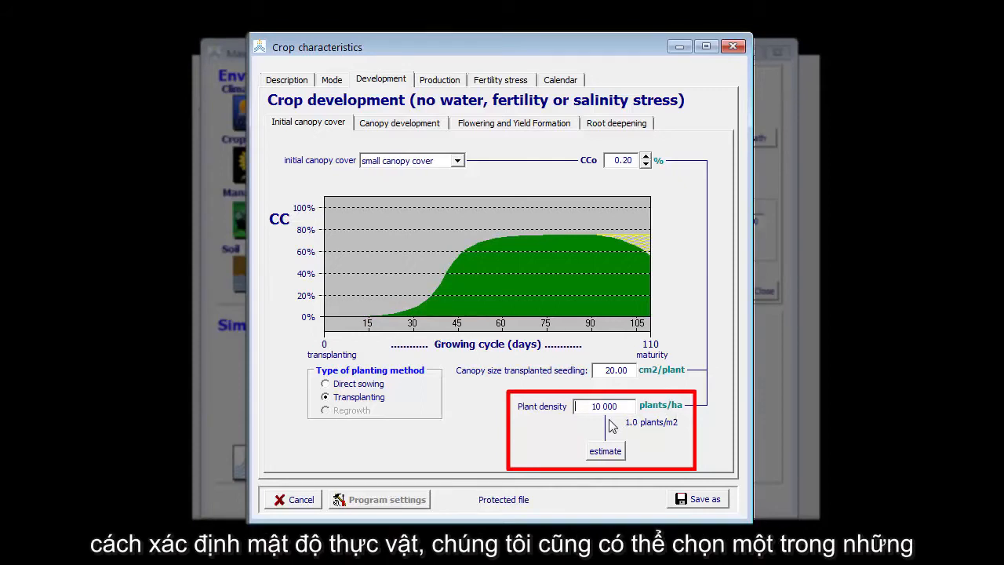
left_click(457, 162)
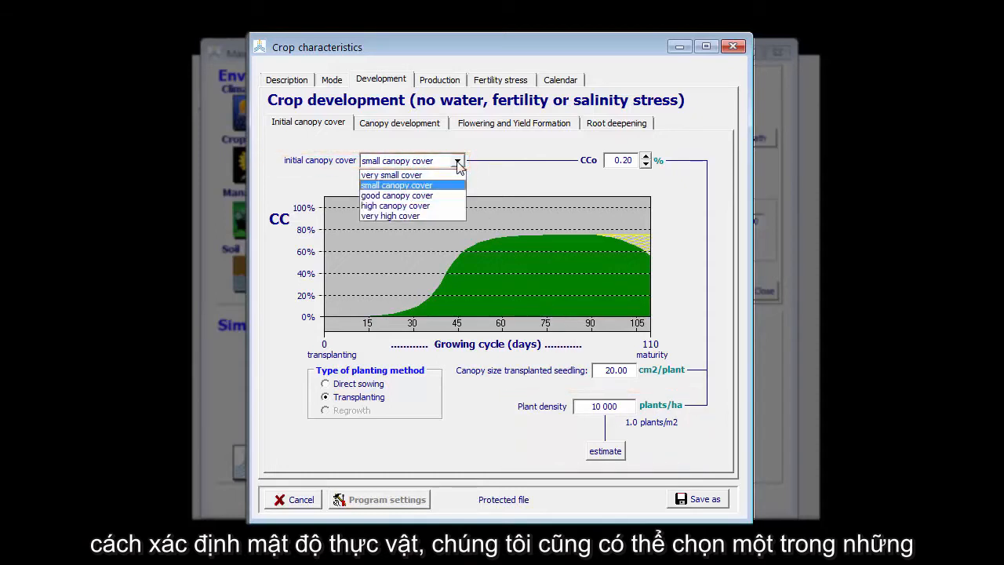
left_click(458, 163)
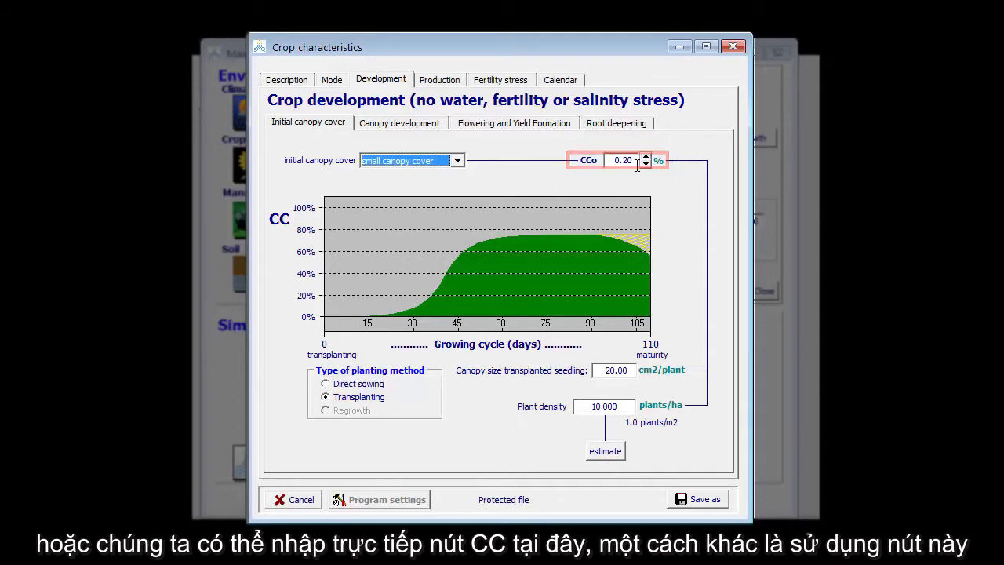
- Estimate the plant density from row planting with 1.2 m row spacing and 0.75 m plant spacing
left_click(605, 451)
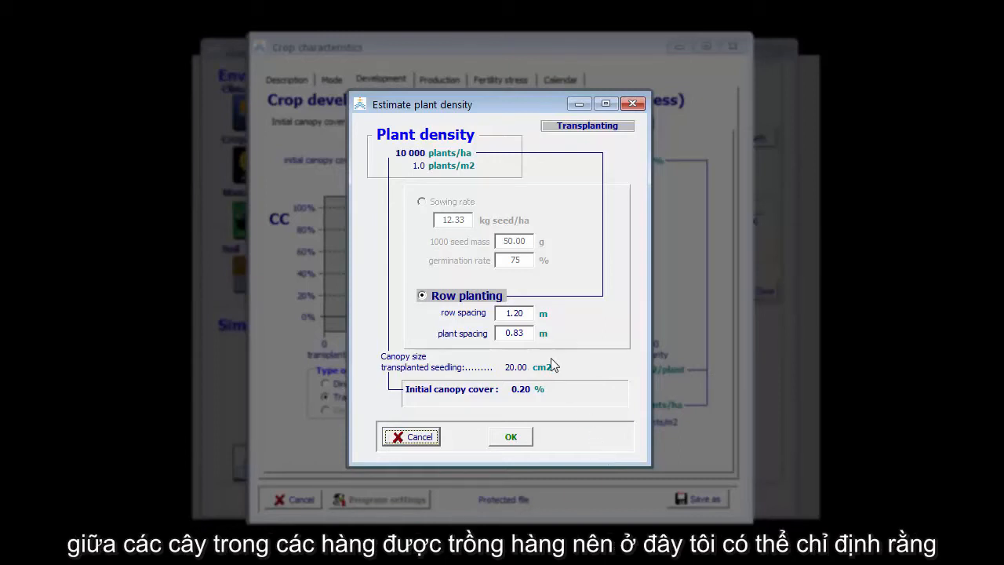
double_click(521, 313)
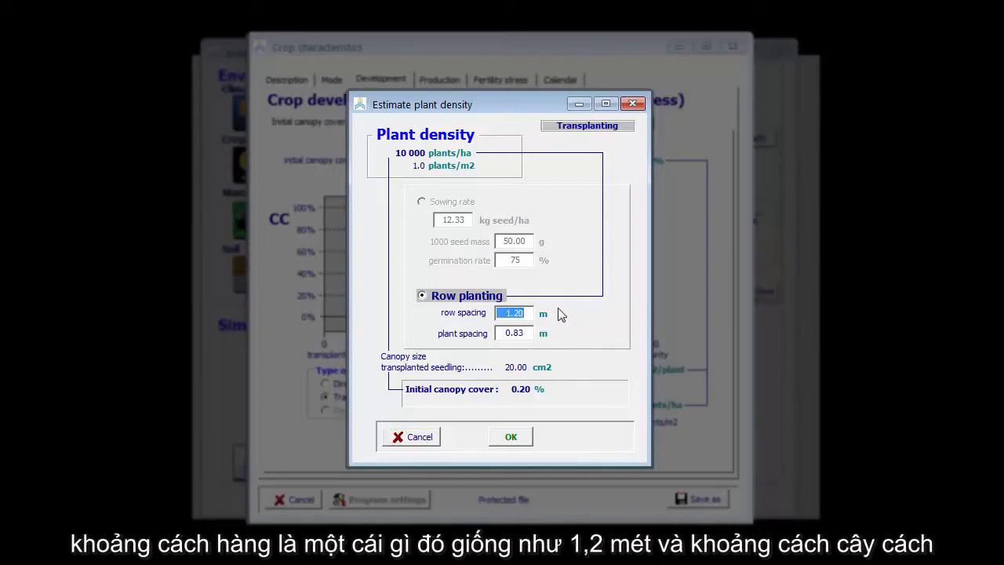
type("1.2")
key("Return")
double_click(514, 332)
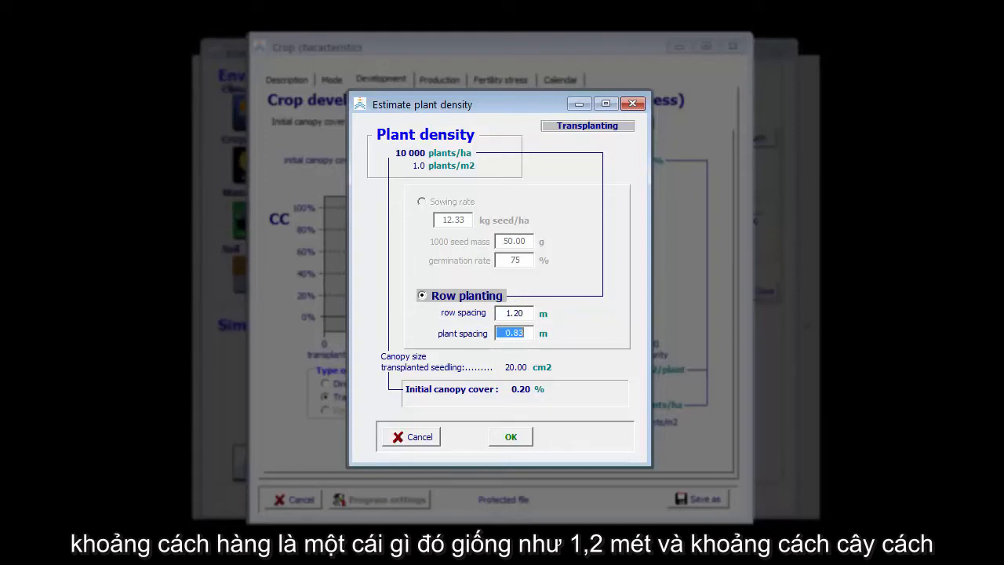
type("0.75")
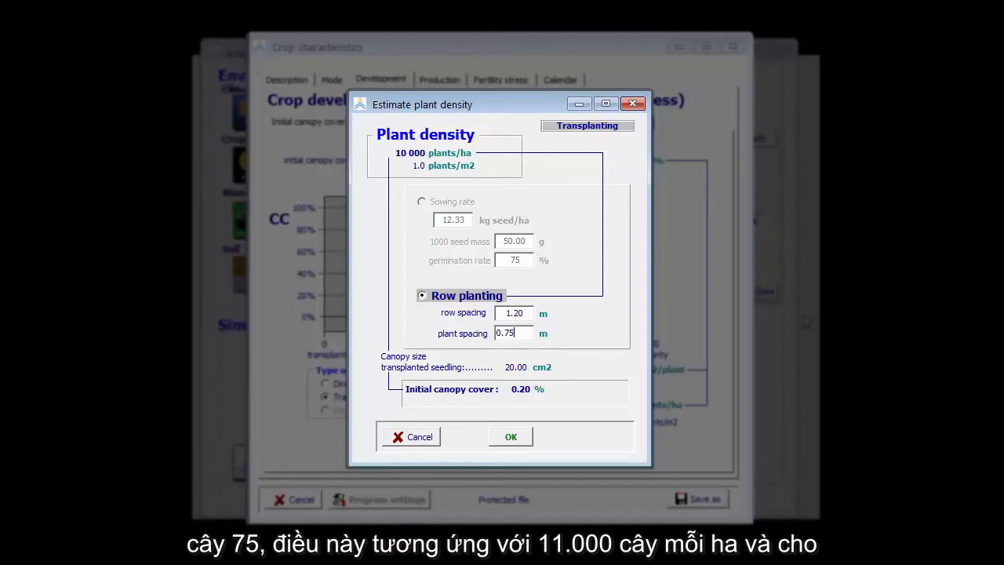
key("Return")
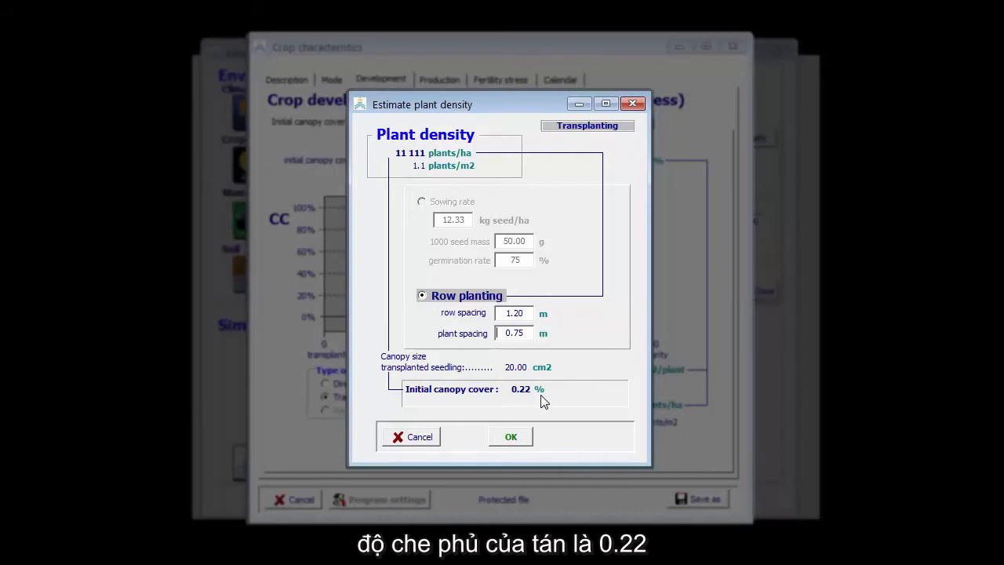
left_click(521, 441)
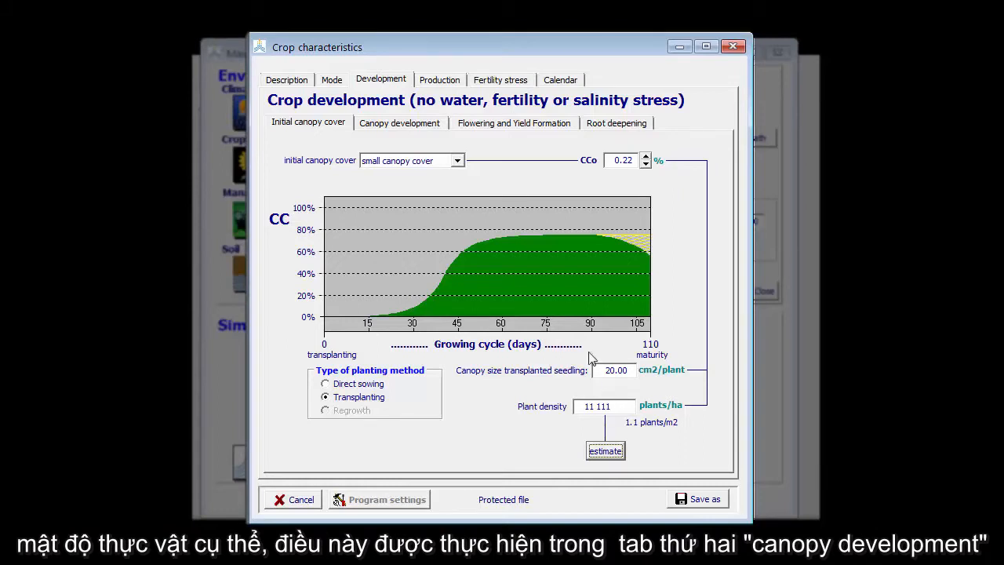
- In the canopy development settings, raise the maximum canopy cover to 80 % and lower it to 74 %
left_click(417, 124)
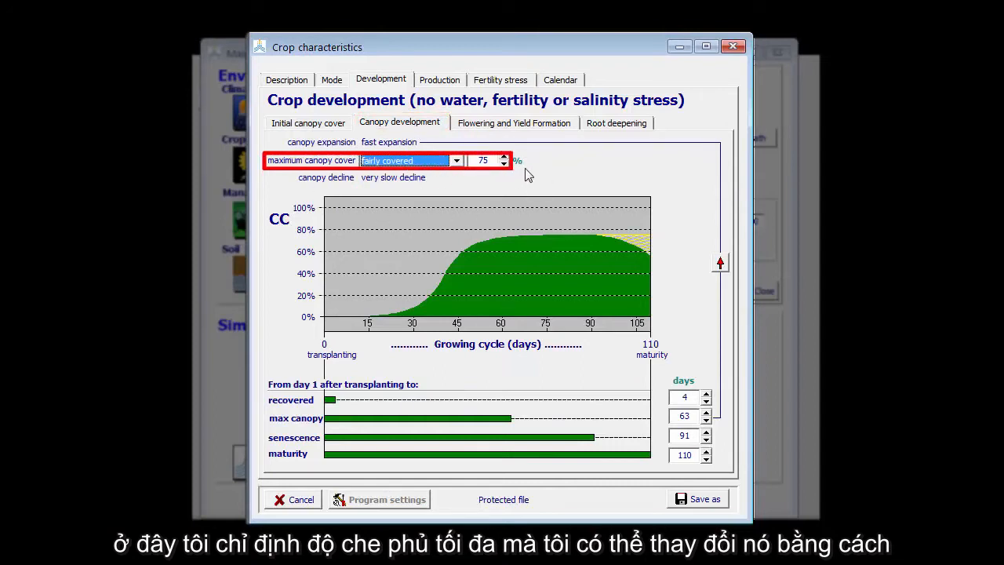
left_click(504, 157)
left_click(503, 157)
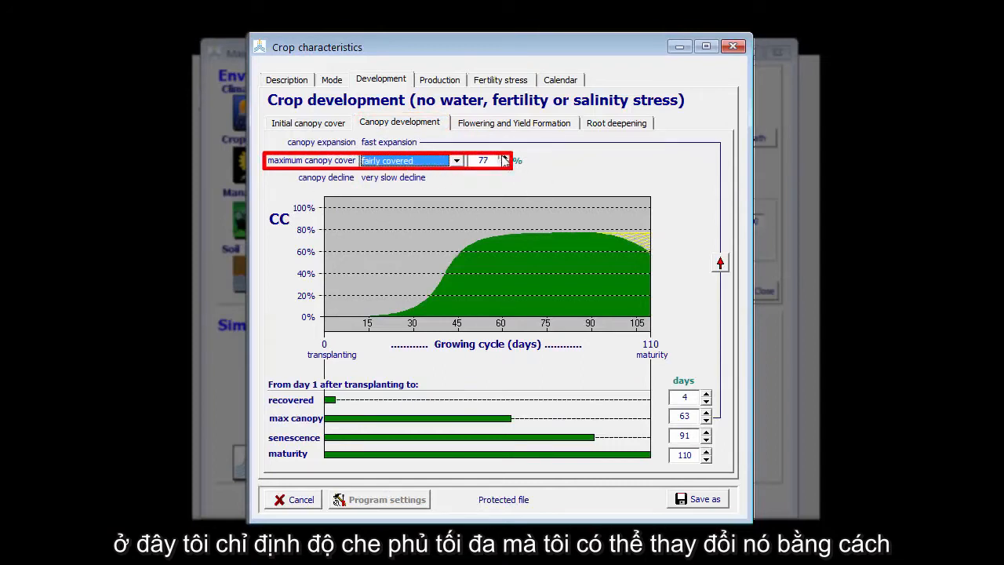
left_click(503, 157)
left_click(504, 157)
left_click(504, 164)
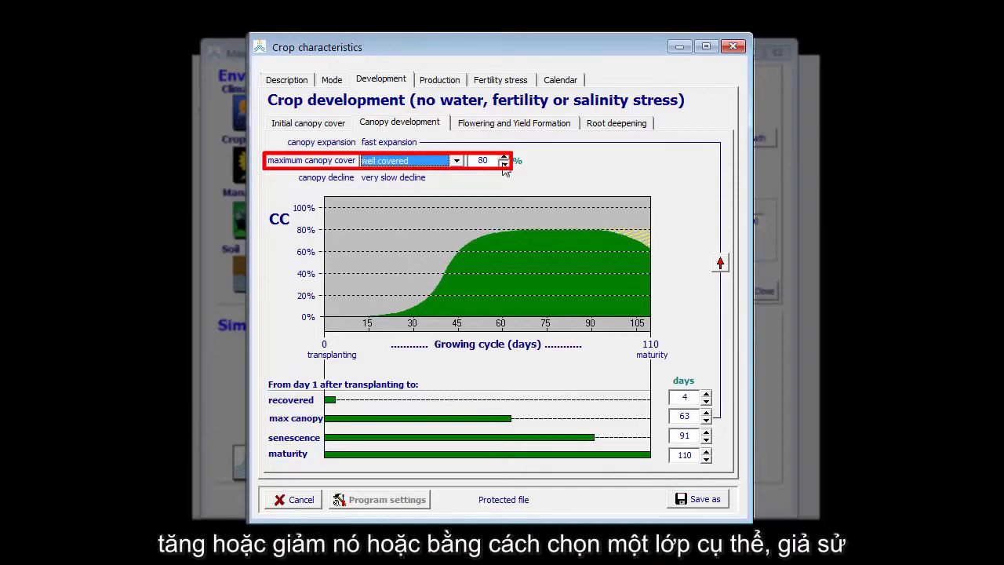
left_click(503, 164)
left_click(504, 164)
left_click(504, 164)
left_click(503, 164)
left_click(503, 164)
left_click(503, 164)
- Set the maximum canopy cover class to well covered and the recovery time after transplanting to 7 days
left_click(455, 160)
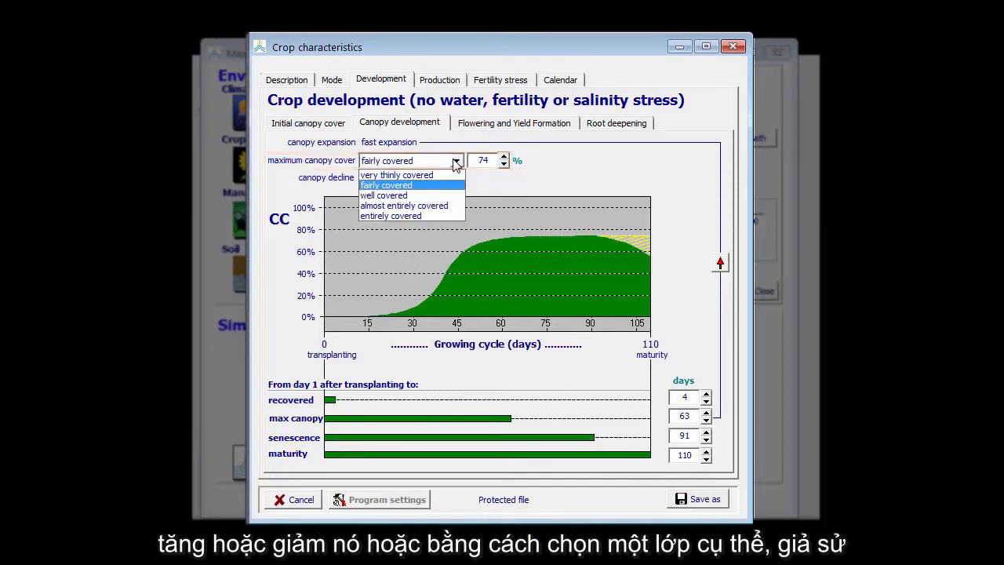
left_click(410, 196)
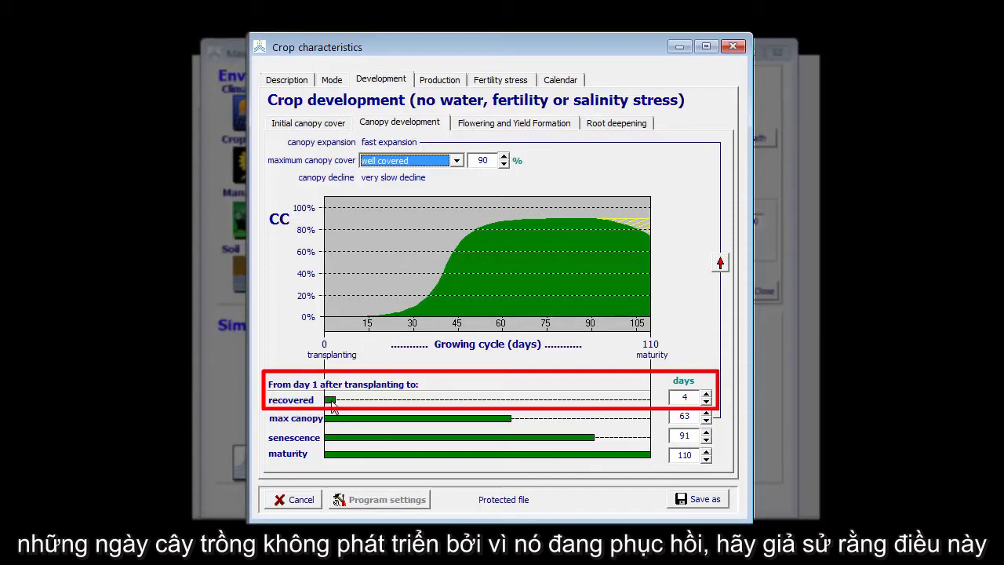
left_click(706, 396)
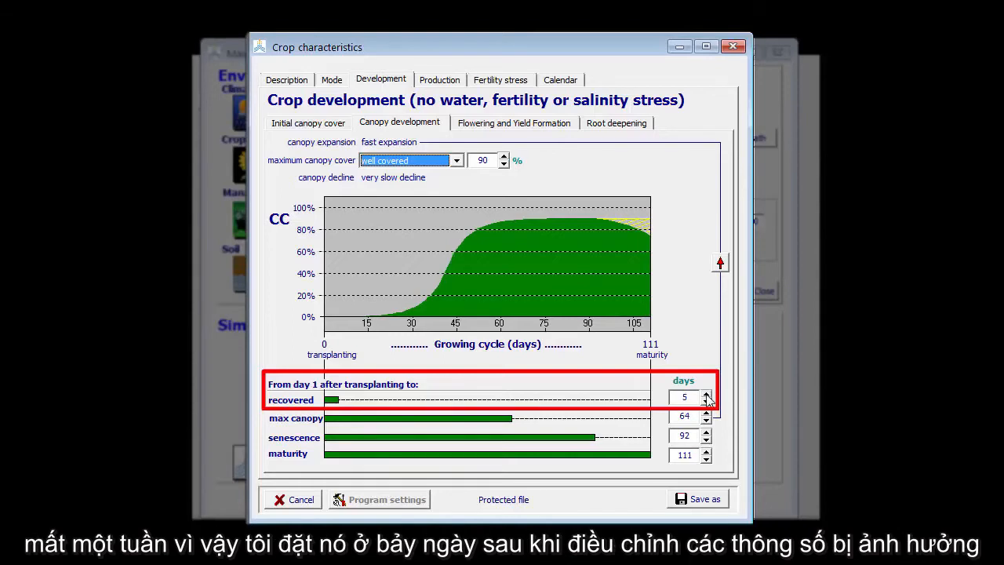
left_click(707, 395)
left_click(707, 395)
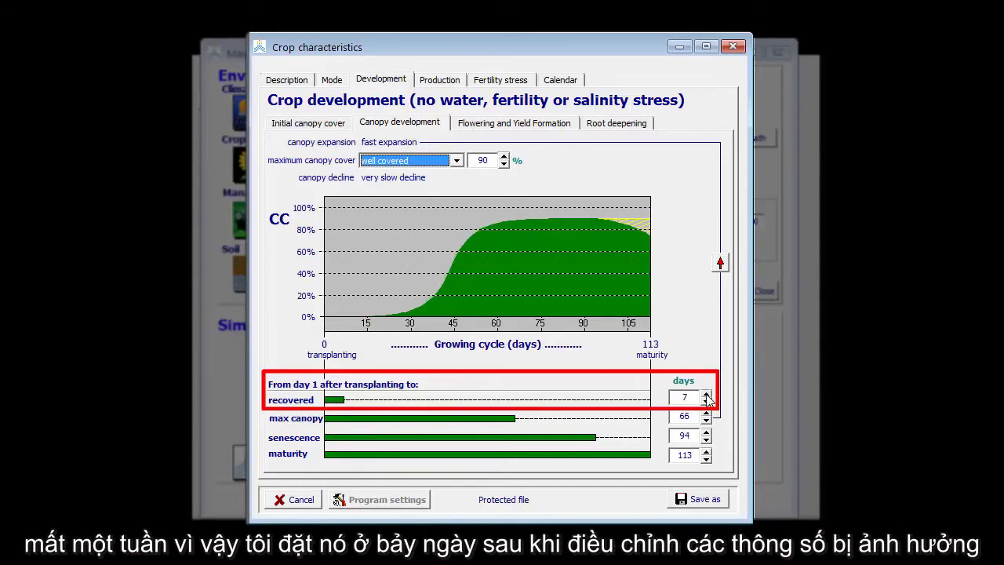